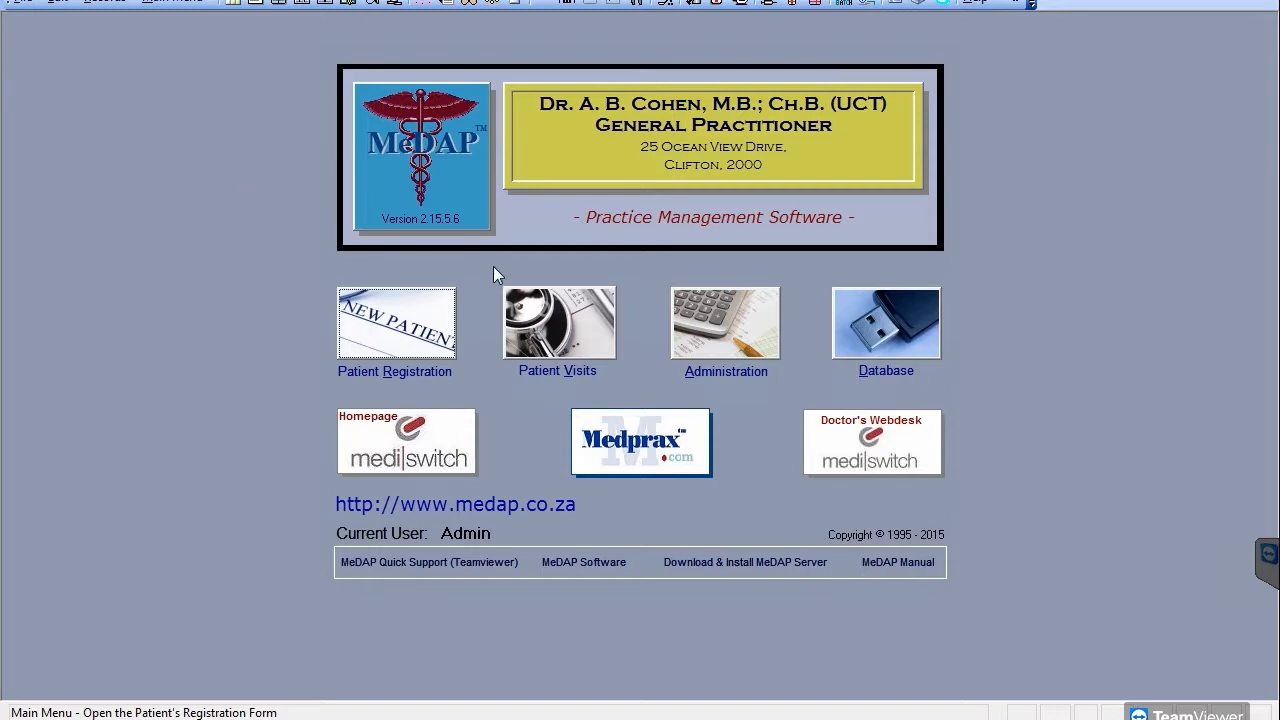
# Step: Open the patient visit with diagnosis A08 Viral Gastro-Enteritis and commit its fourth medicine row
pyautogui.click(554, 324)
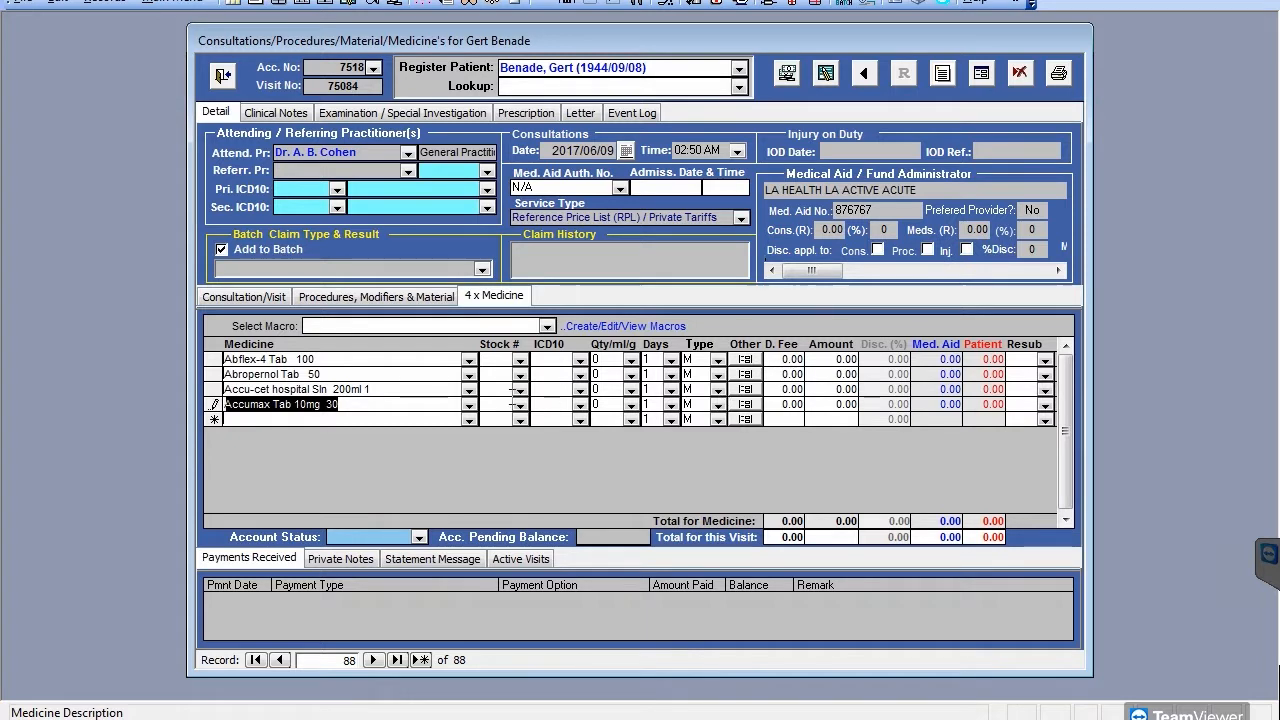
pyautogui.click(391, 459)
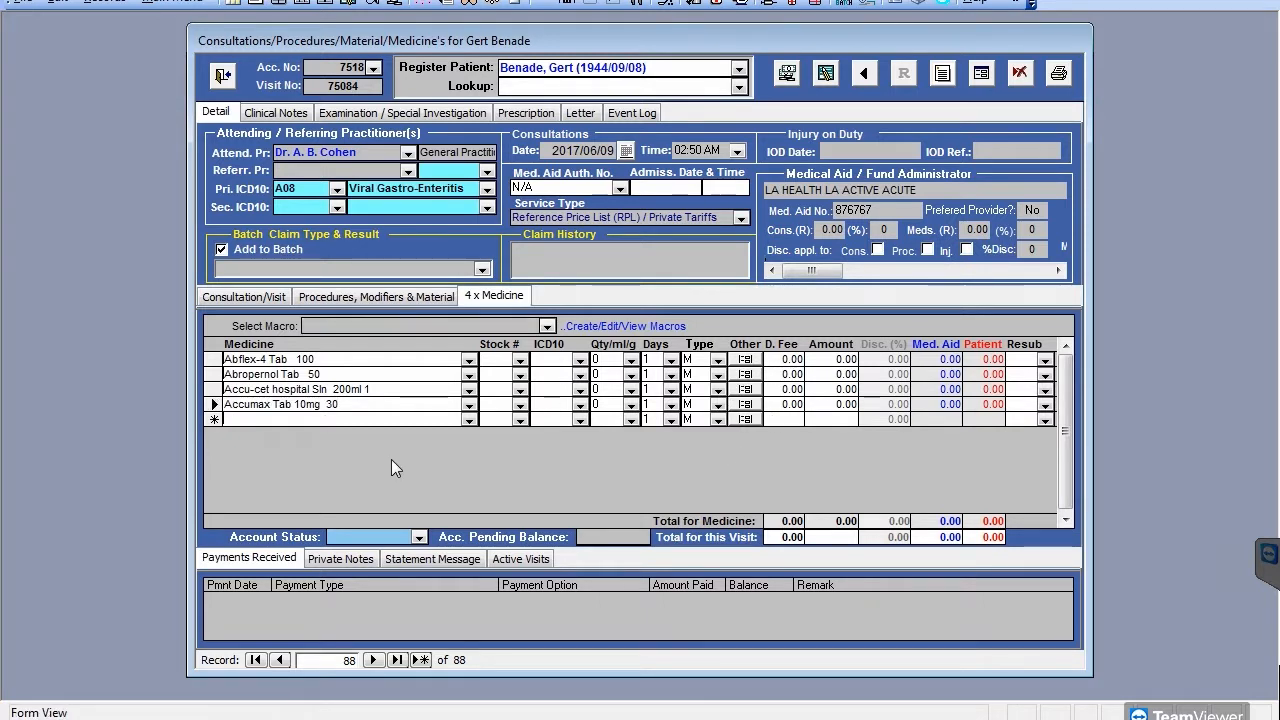
# Step: Unlock a new medicine macro for editing and describe it as 'example'
pyautogui.click(612, 328)
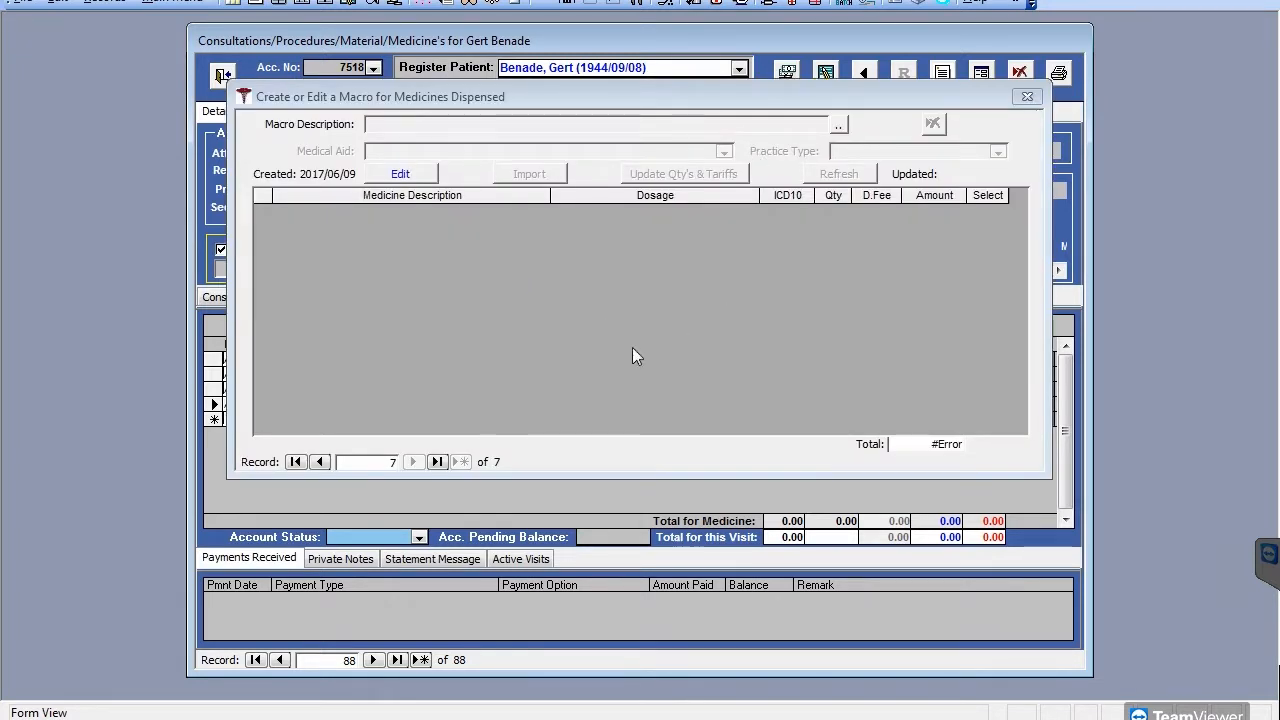
pyautogui.click(402, 177)
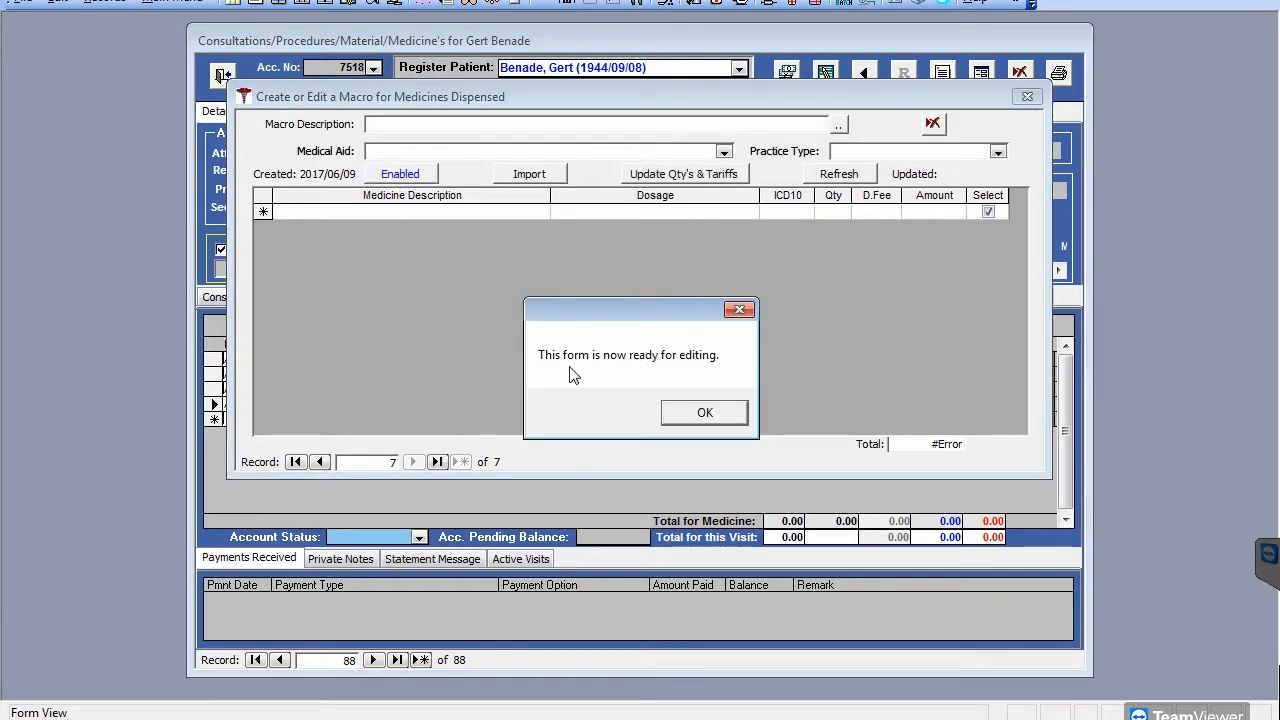
pyautogui.click(705, 414)
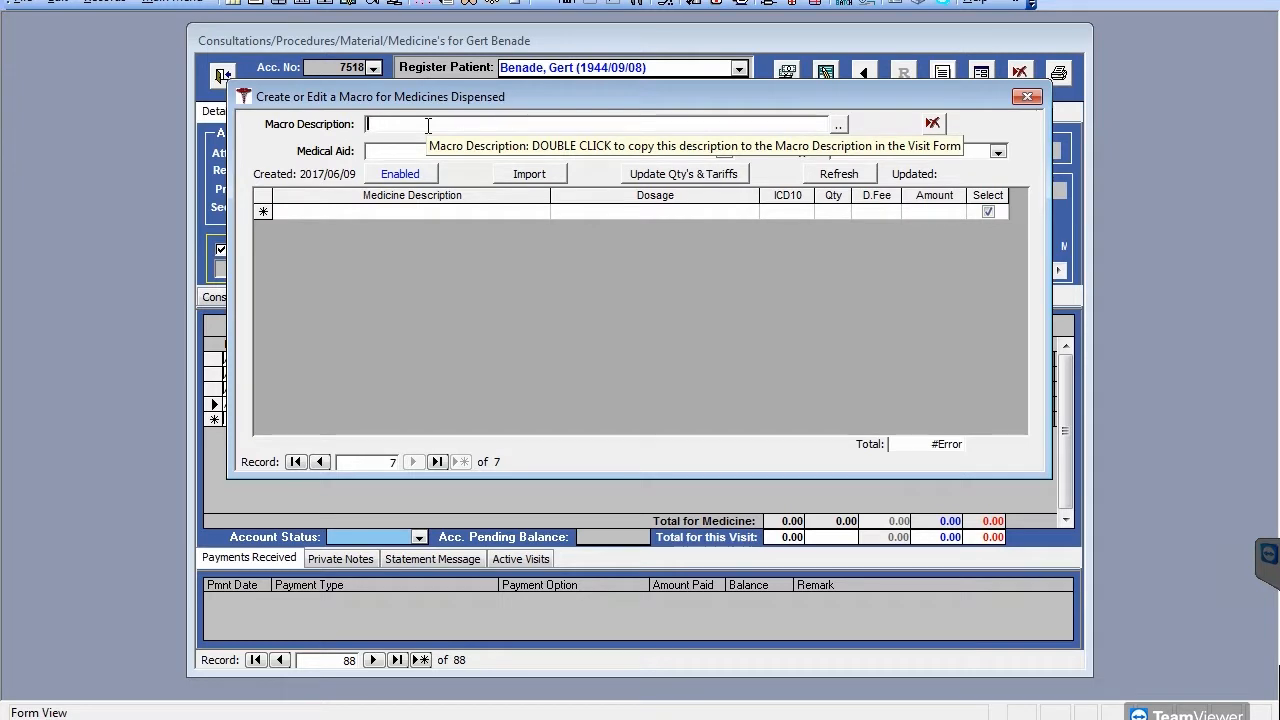
pyautogui.write('example')
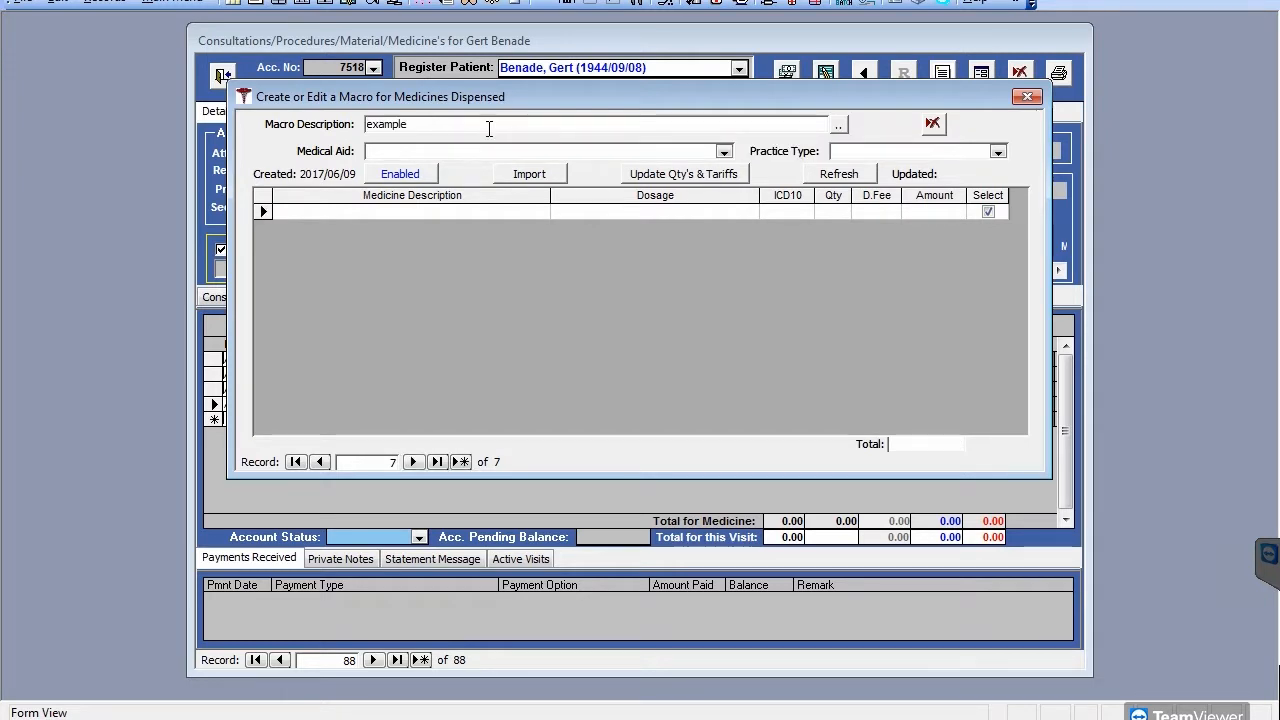
# Step: Import the visit's four medicines into the 'example' macro and close the macro editor
pyautogui.click(538, 174)
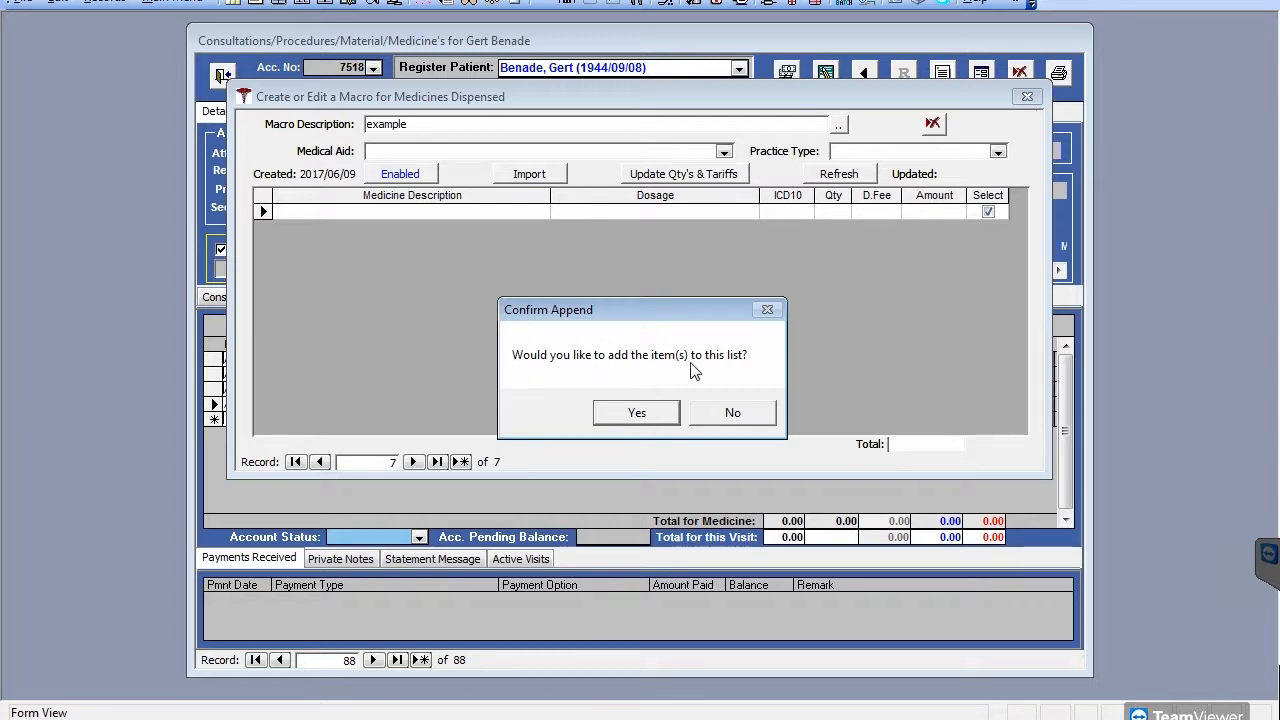
pyautogui.click(642, 415)
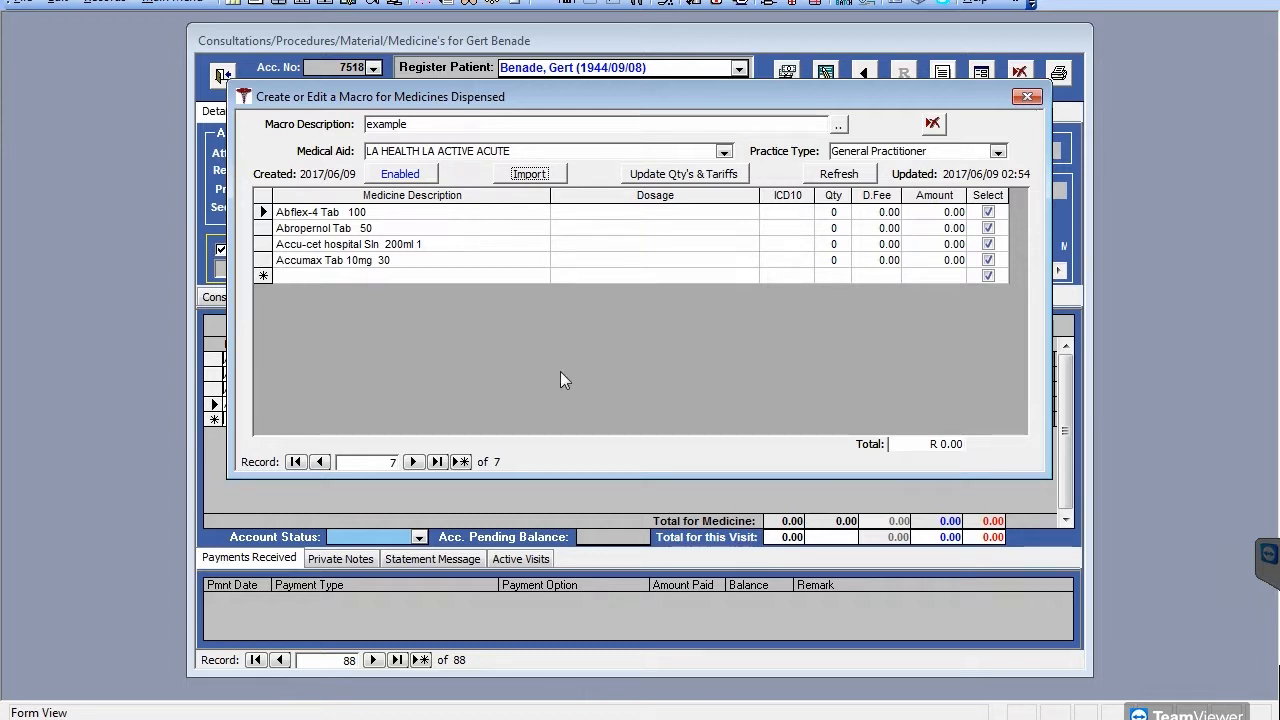
pyautogui.click(1027, 96)
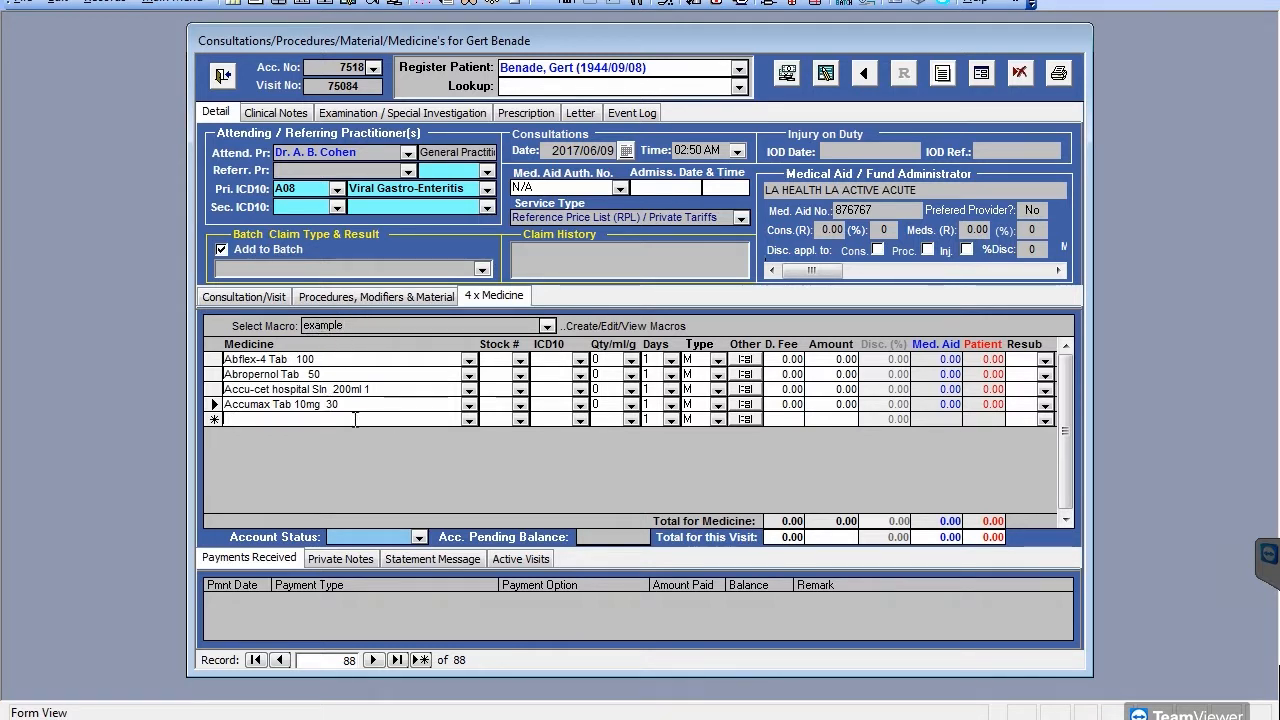
# Step: Close the current consultation form without choosing a different registered patient
pyautogui.click(738, 68)
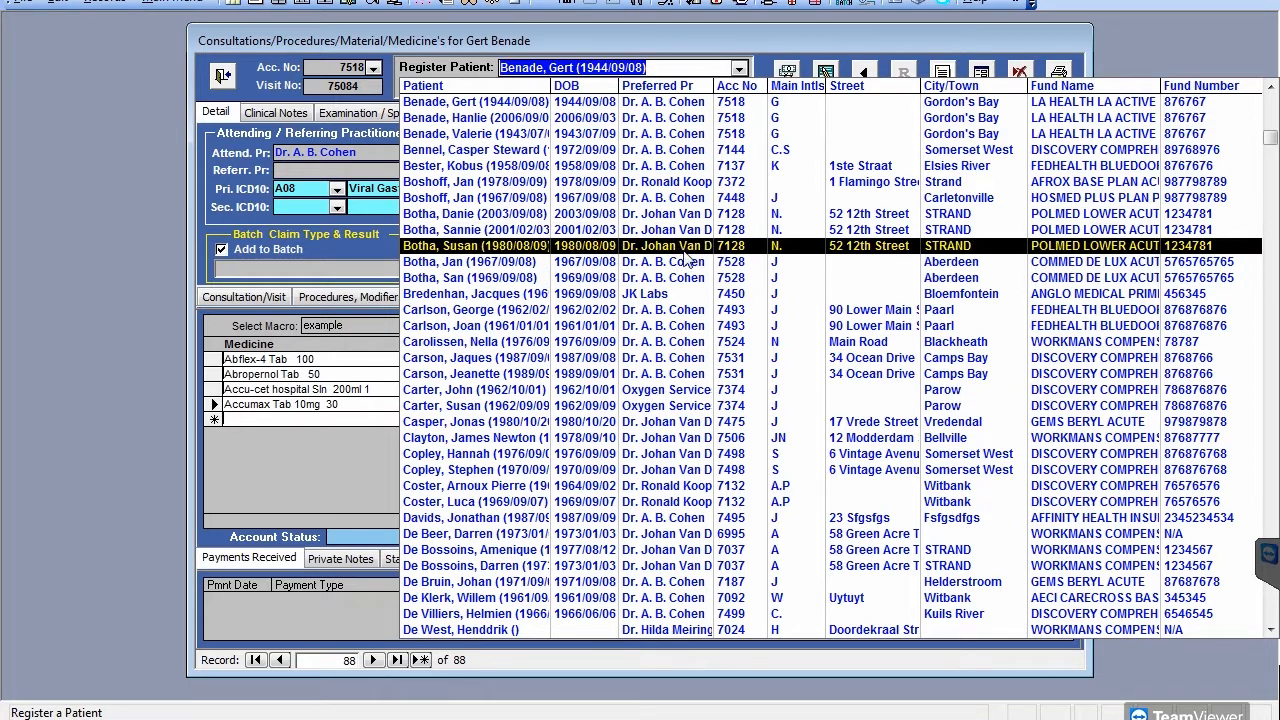
pyautogui.click(739, 69)
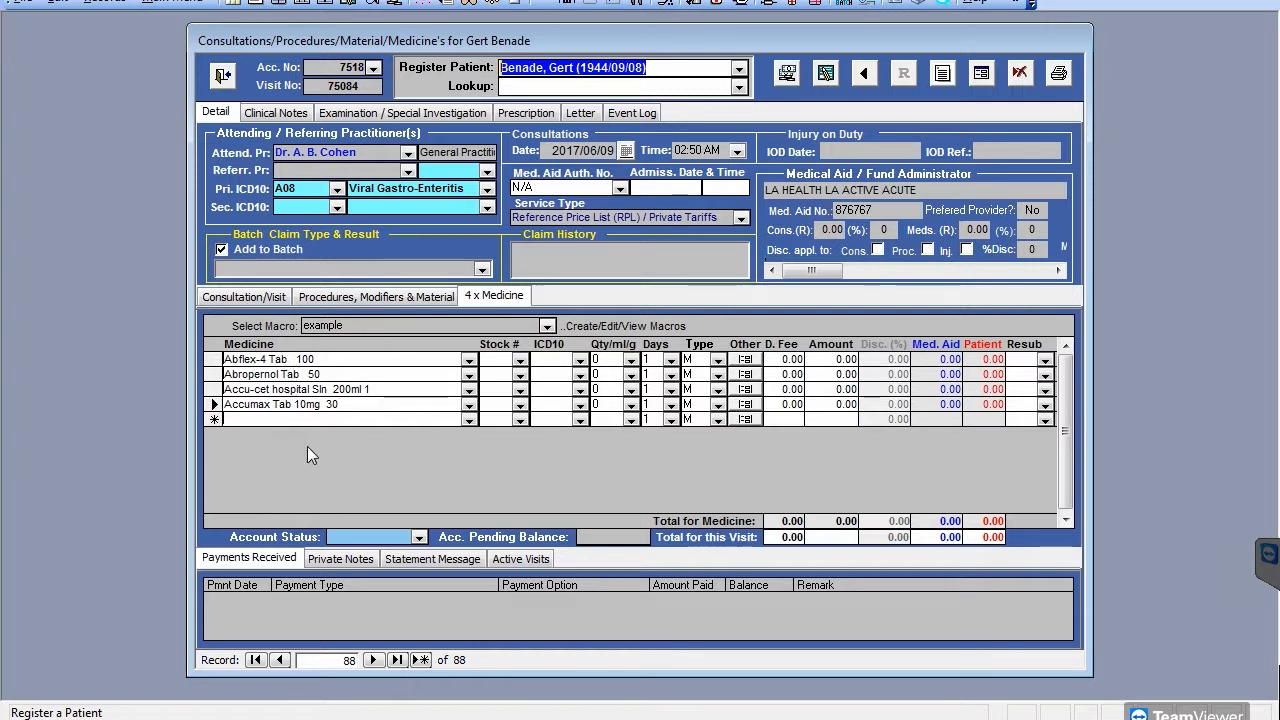
pyautogui.click(222, 76)
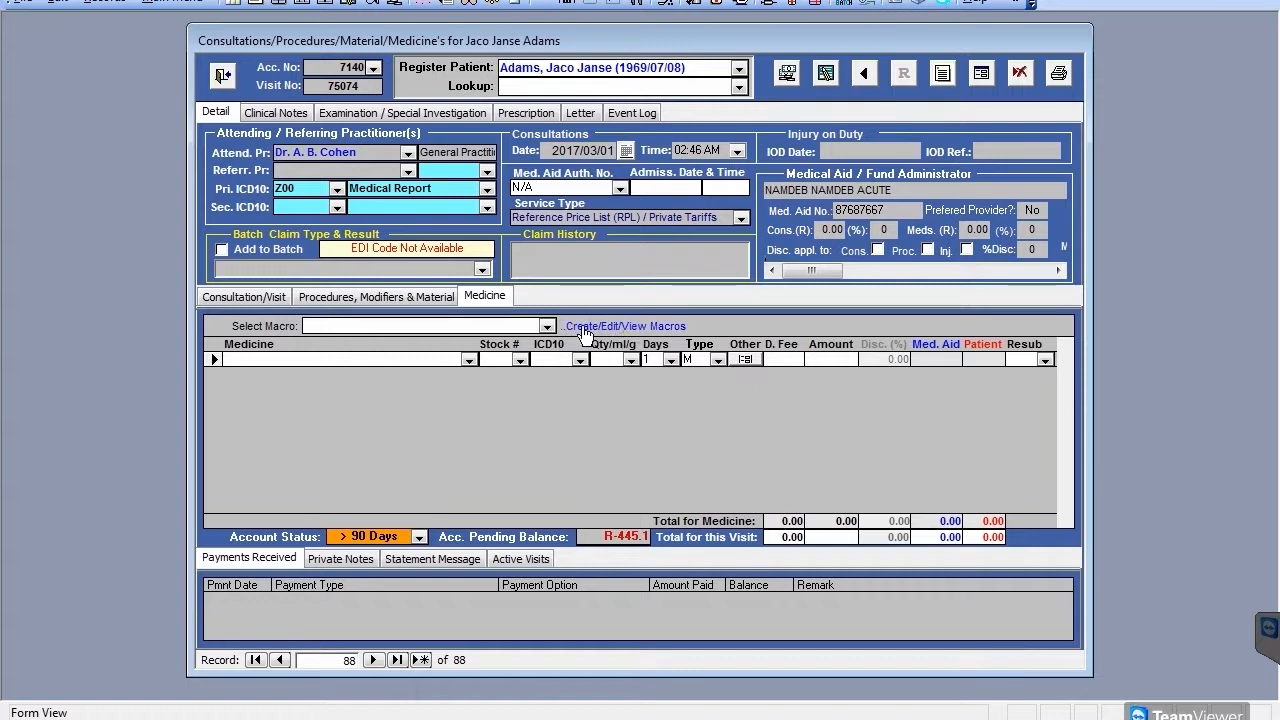
# Step: Unlock a new editable medicine macro and paste 'acute sinusitis' as its description
pyautogui.click(630, 326)
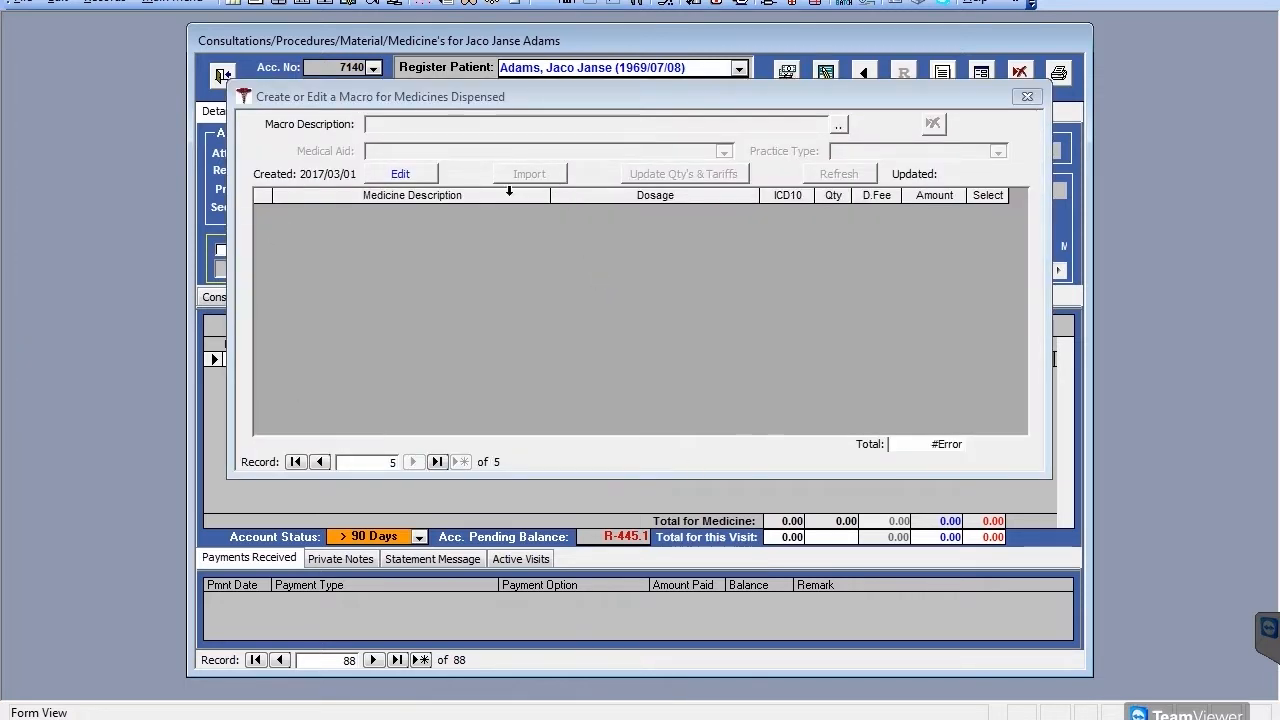
pyautogui.click(398, 176)
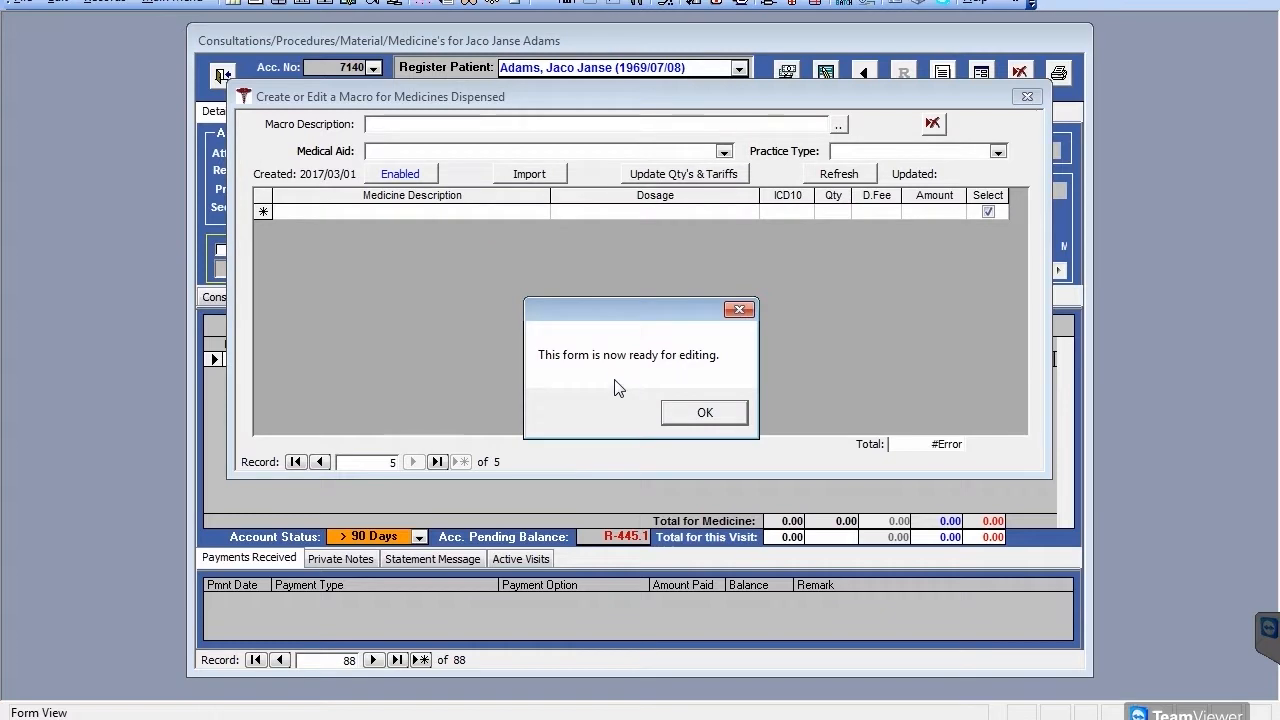
pyautogui.click(705, 413)
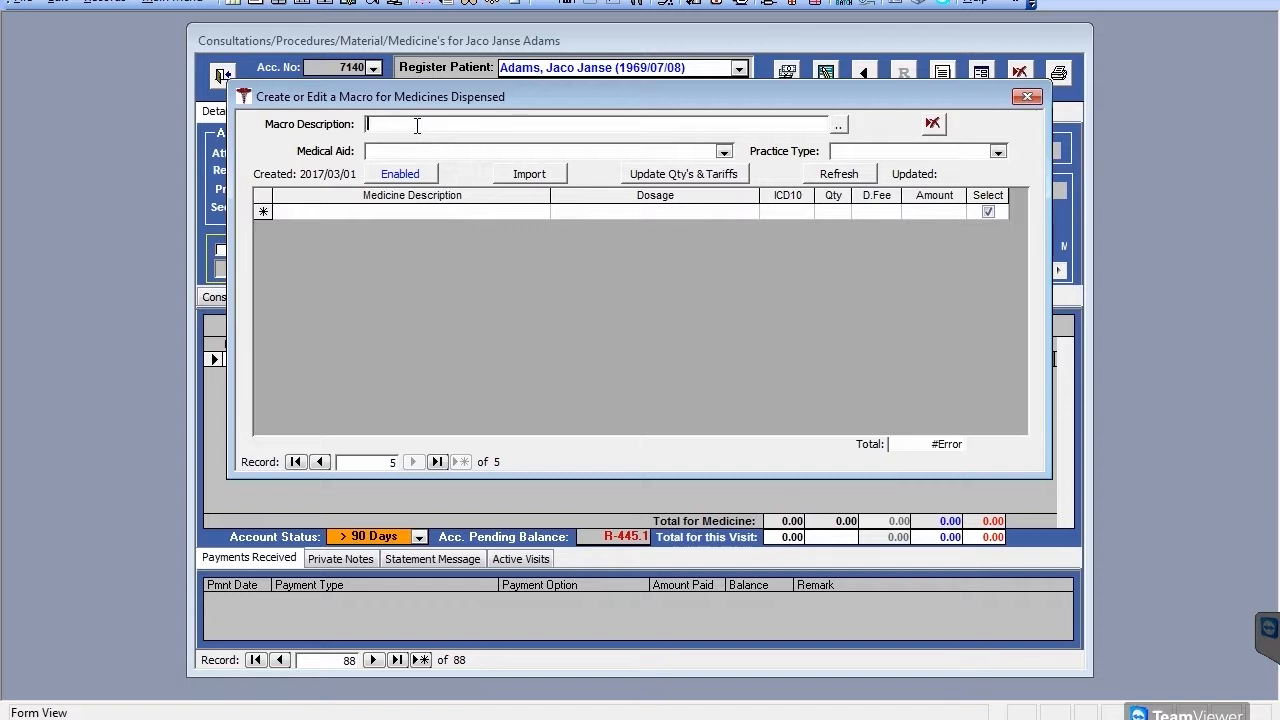
pyautogui.write('acute sinusitis')
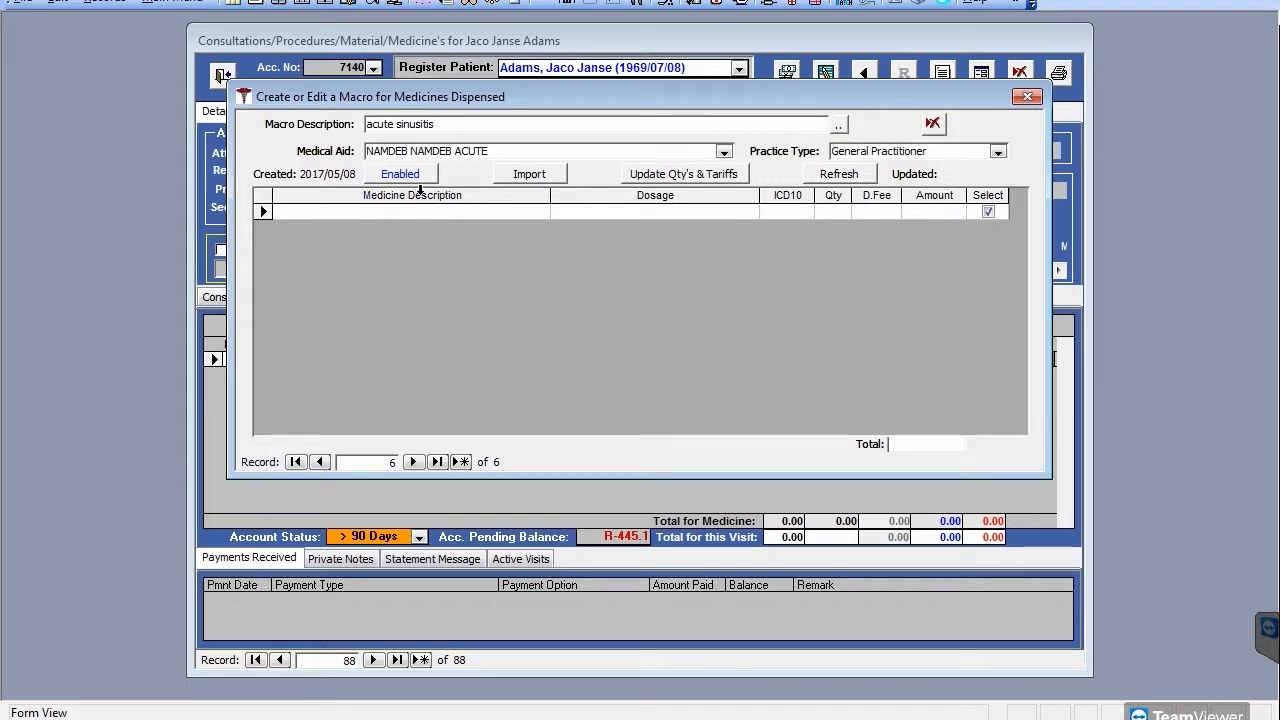
# Step: Add Accupril Tabs 10mg with quantity 10, then Acnidazil, to the macro
pyautogui.click(352, 213)
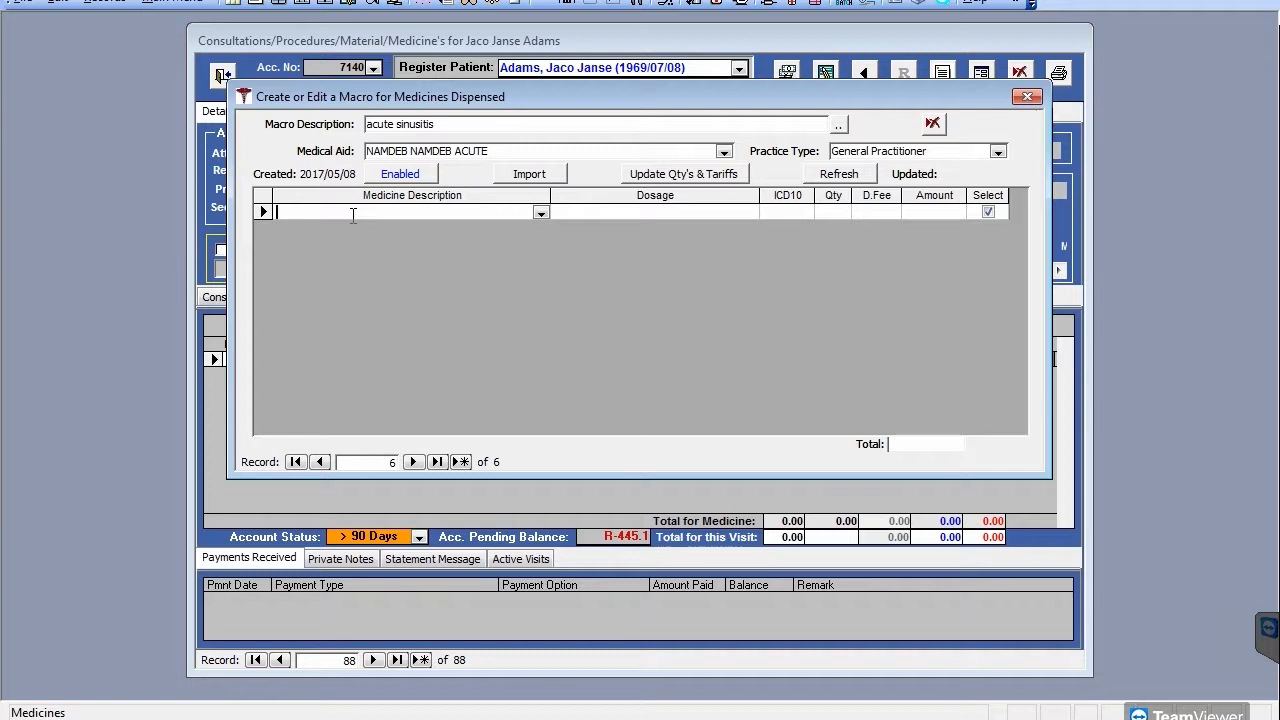
pyautogui.write('acc')
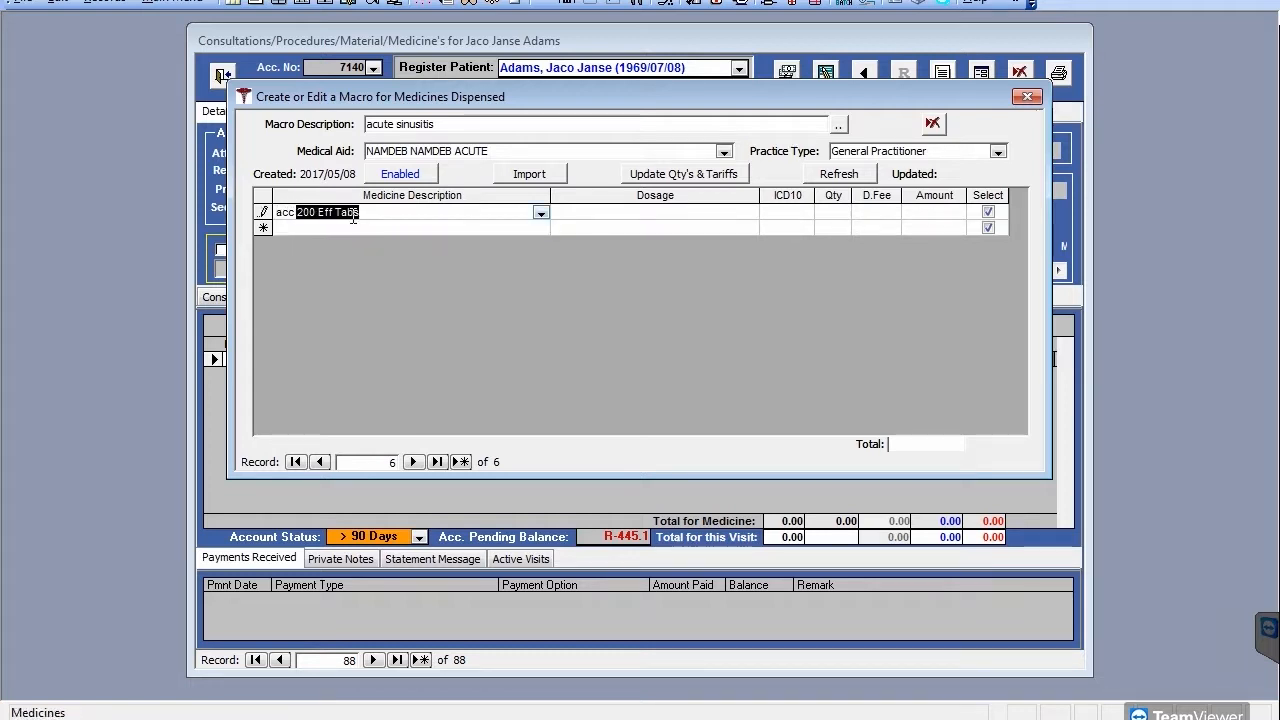
pyautogui.write('u')
pyautogui.click(846, 212)
pyautogui.write('1')
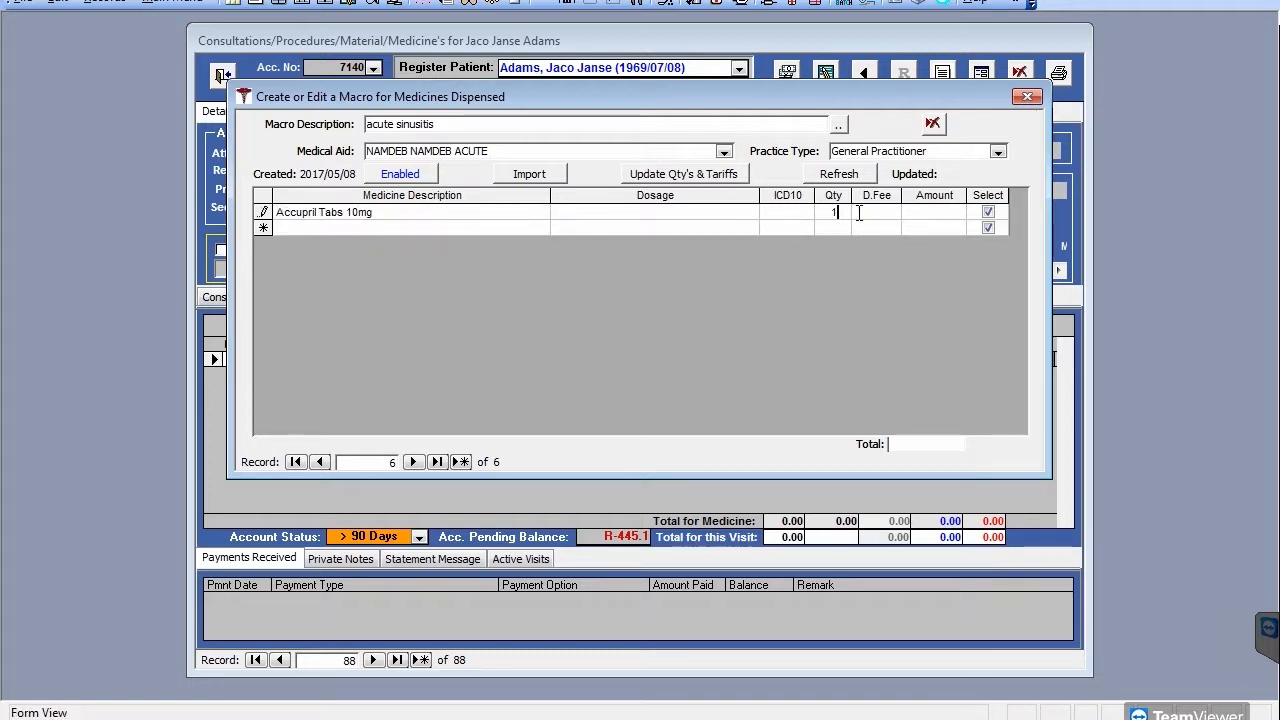
pyautogui.write('0')
pyautogui.click(282, 229)
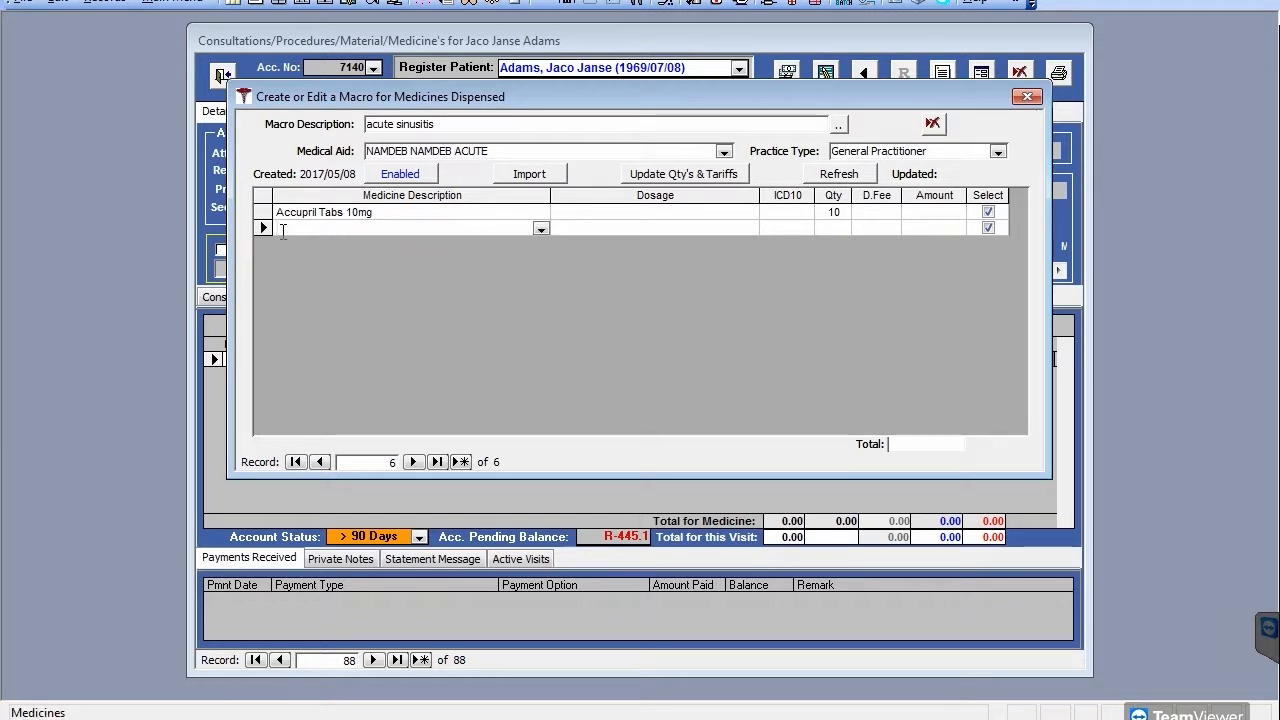
pyautogui.write('acnidazil')
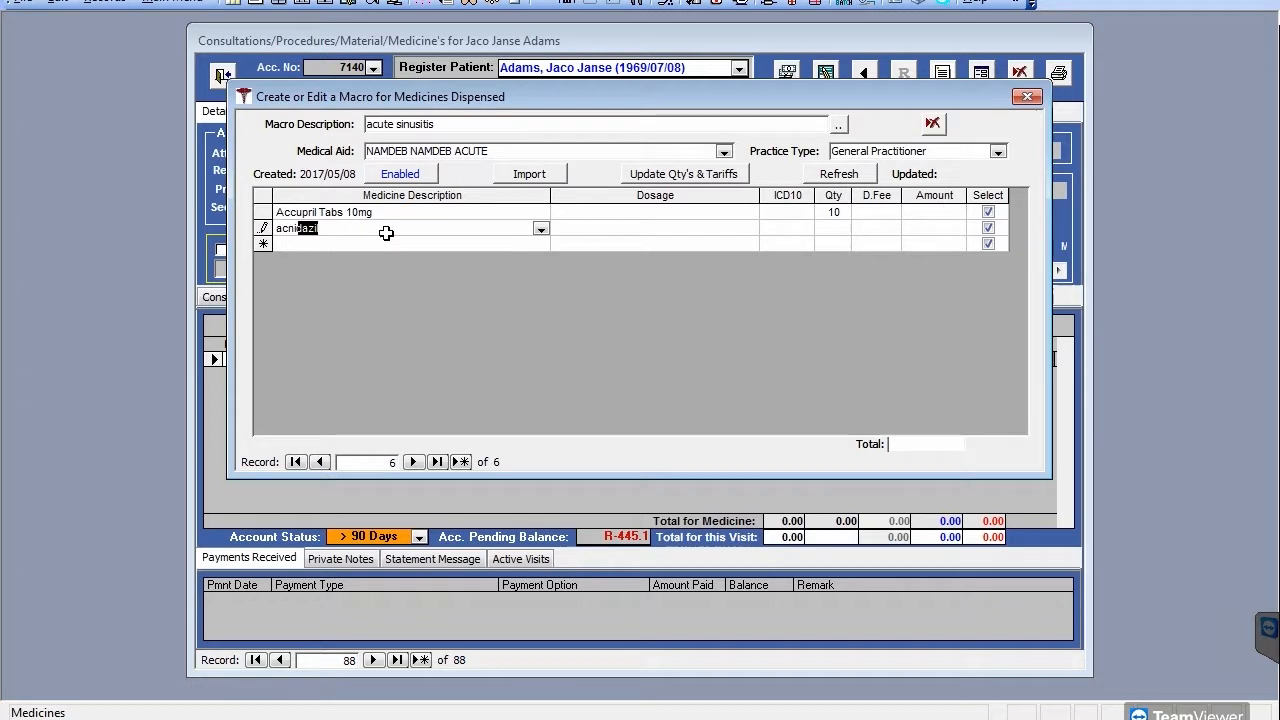
pyautogui.press('Tab')
# Step: Add Sinuclear Caps quantity 30 and Actophlem Syrup 200ml quantity 200, then close the editor
pyautogui.press('Tab')
pyautogui.press('Tab')
pyautogui.write('Sinuclear Caps')
pyautogui.click(832, 243)
pyautogui.write('30')
pyautogui.press('Tab')
pyautogui.write('actophlem Syrup 200ml')
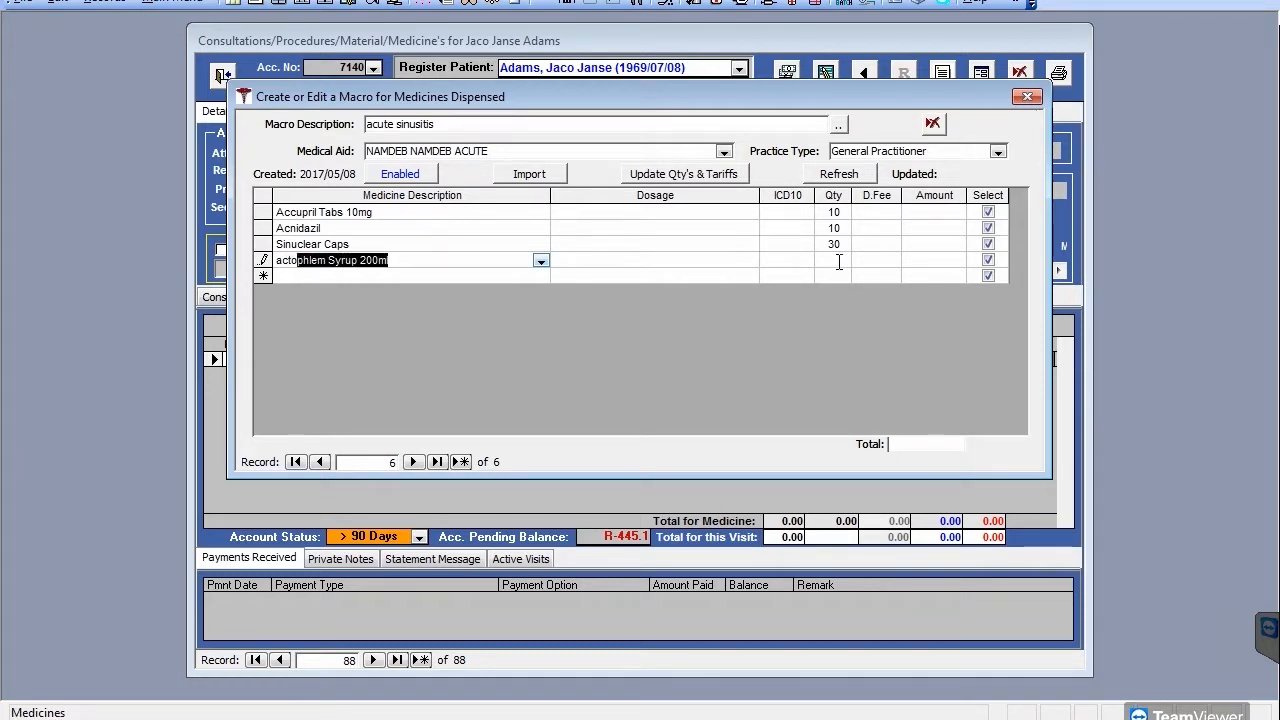
pyautogui.click(540, 261)
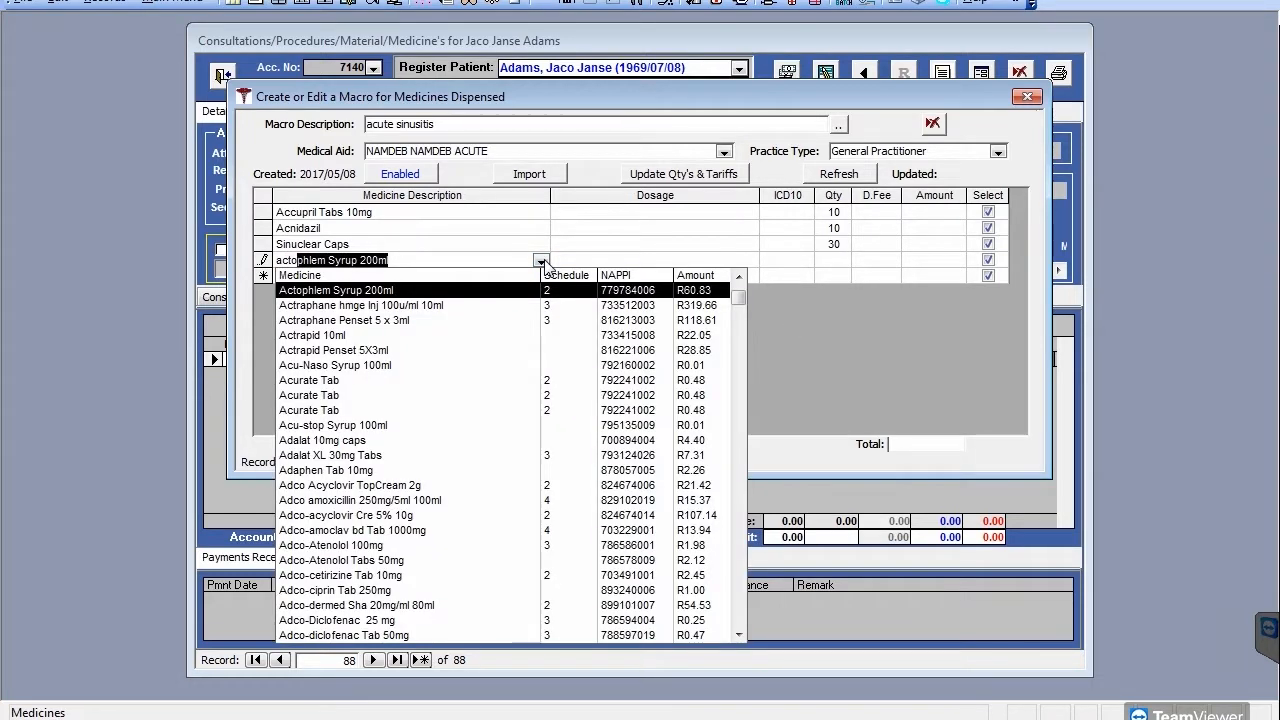
pyautogui.click(541, 261)
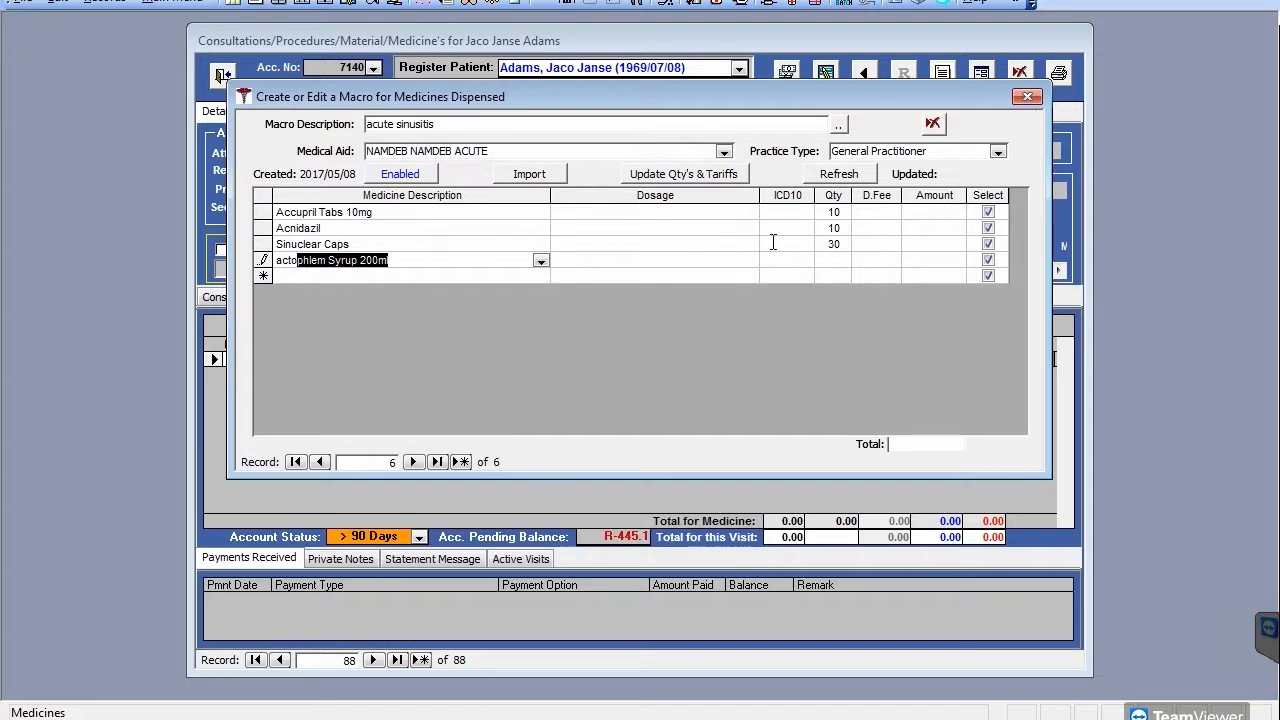
pyautogui.click(833, 260)
pyautogui.write('200')
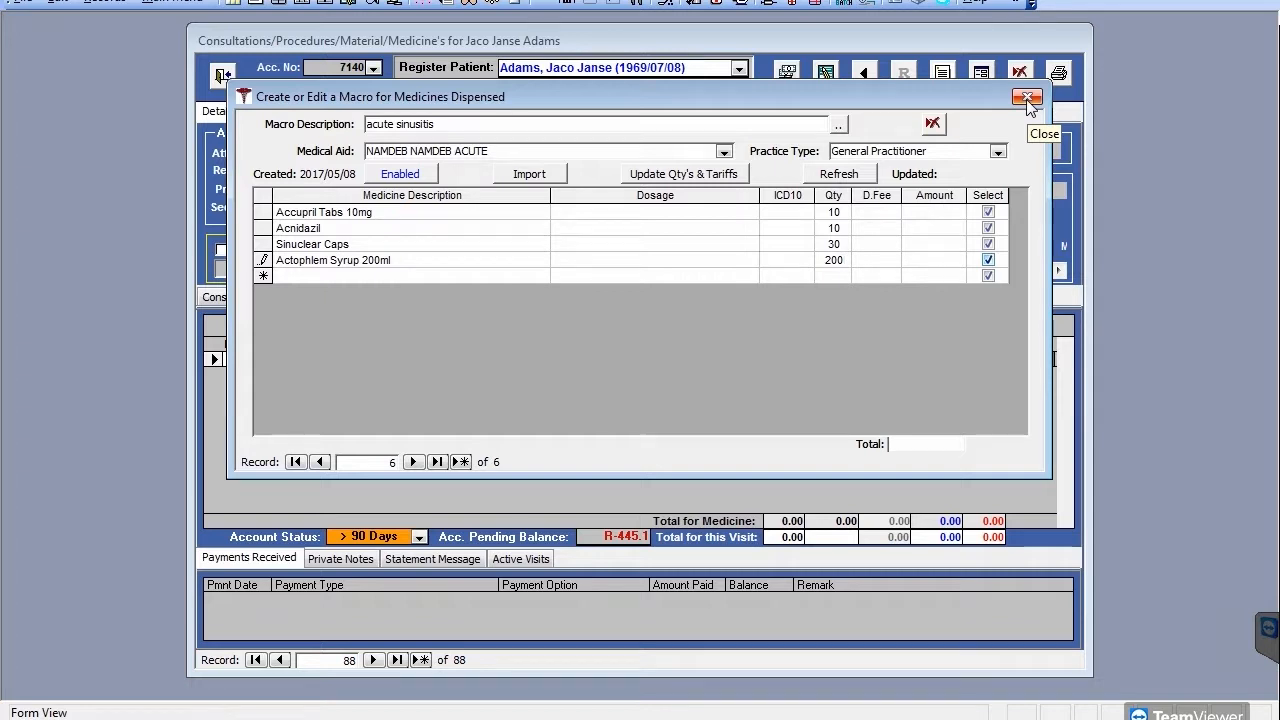
pyautogui.click(1027, 98)
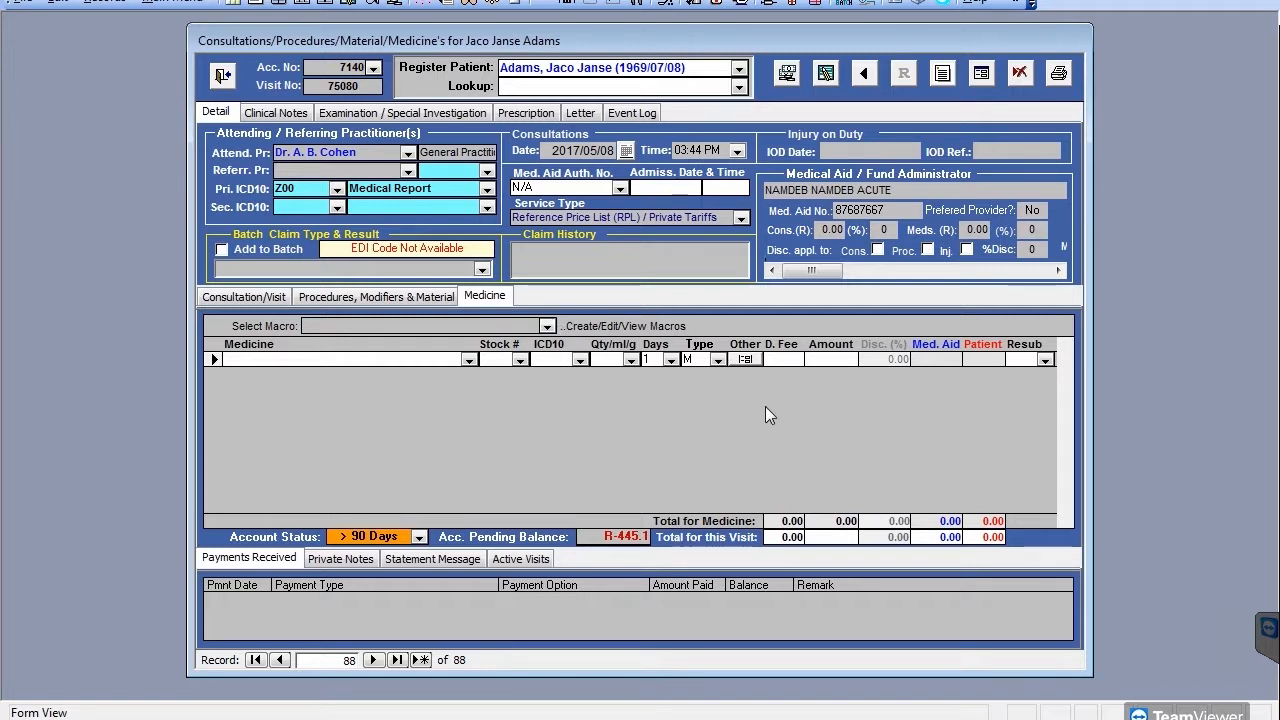
# Step: Reopen the medicine macro editor and unlock a blank seventh macro record for editing
pyautogui.click(615, 330)
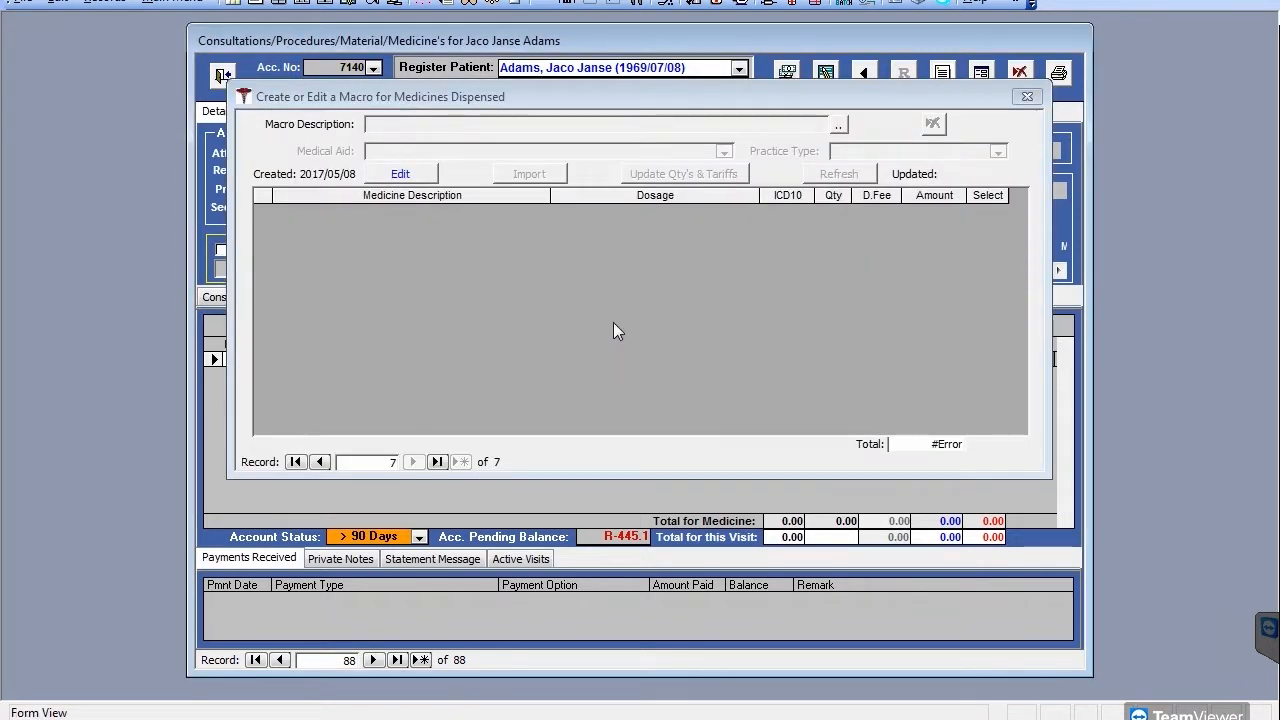
pyautogui.click(415, 177)
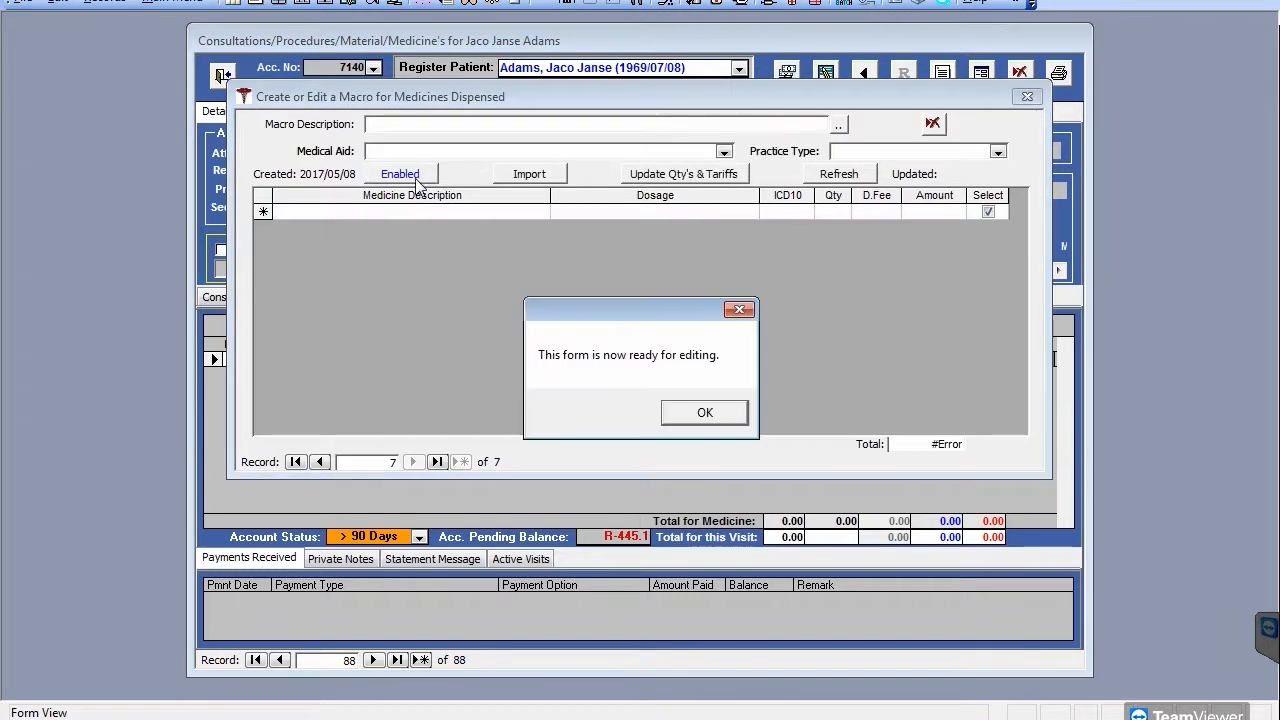
pyautogui.click(706, 412)
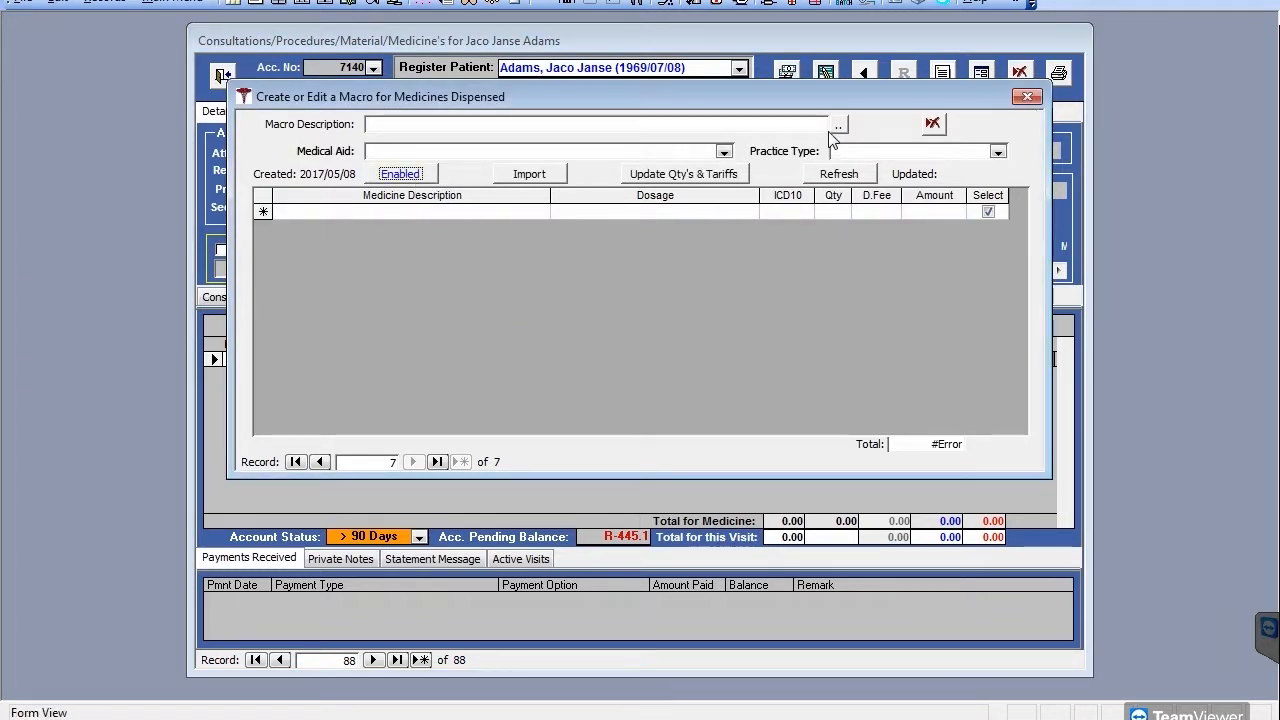